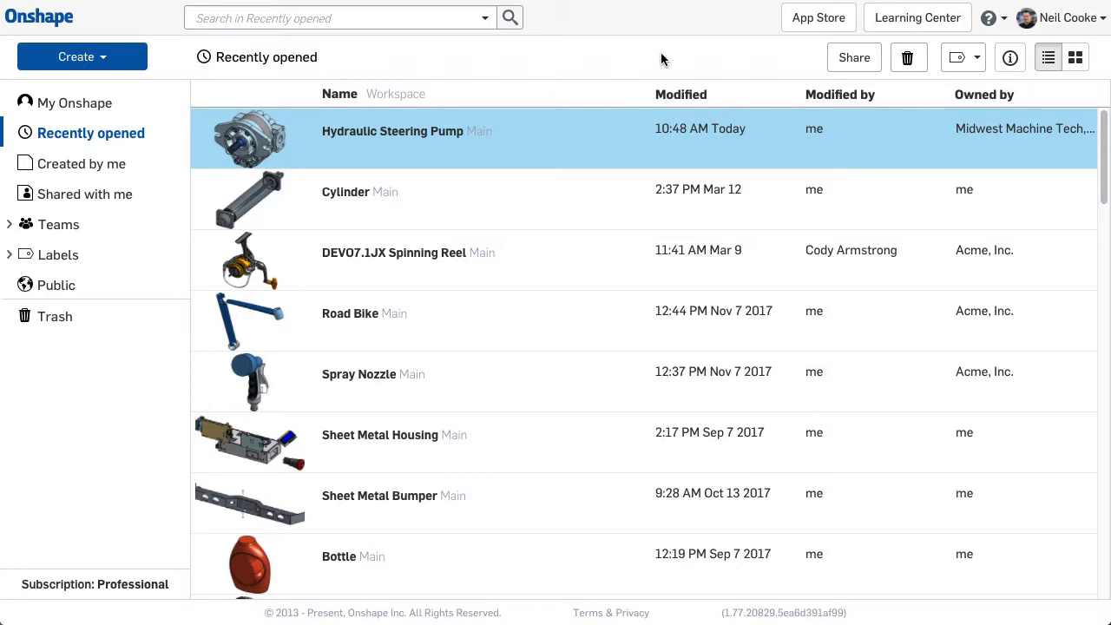
Step: Switch company release management from Manual to Onshape default workflows, previewing the Release and Obsoletion diagrams
click(1063, 18)
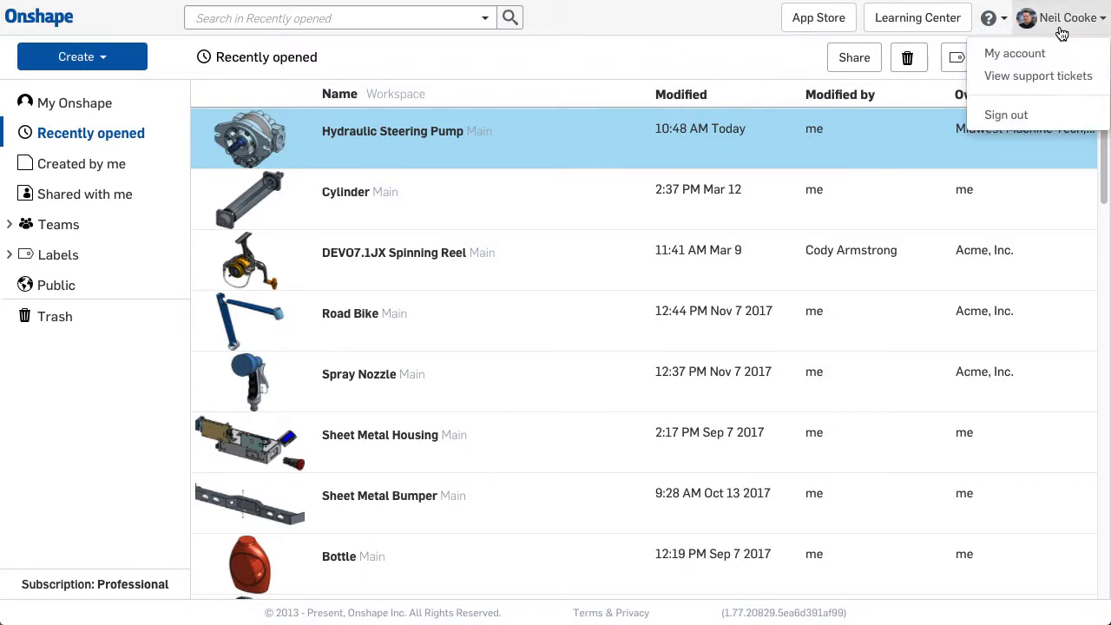
click(1051, 50)
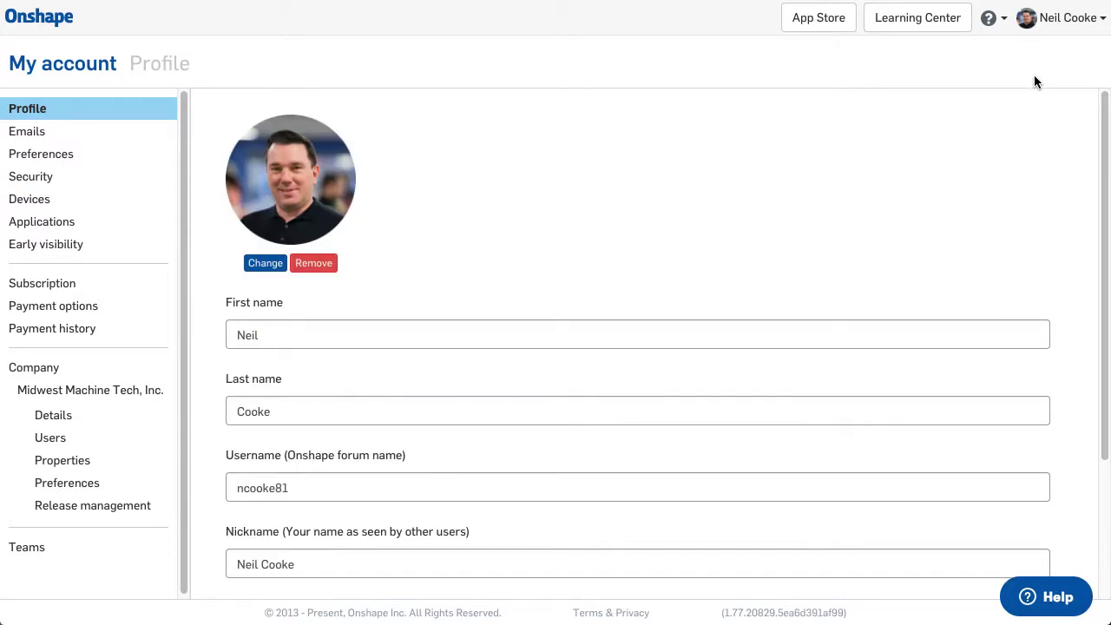
click(74, 507)
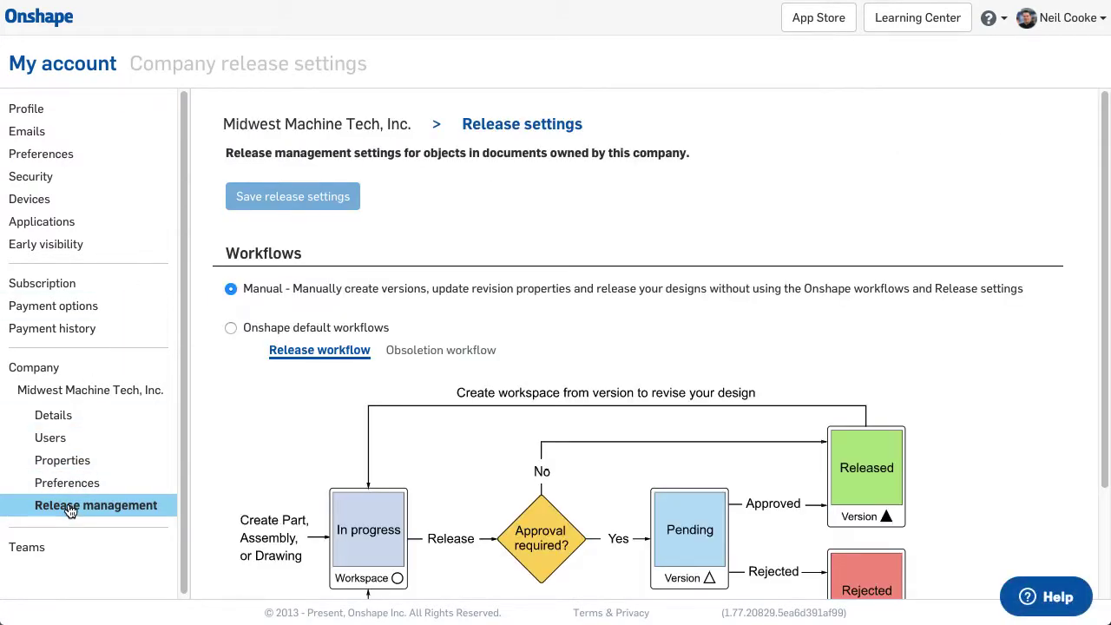
click(230, 328)
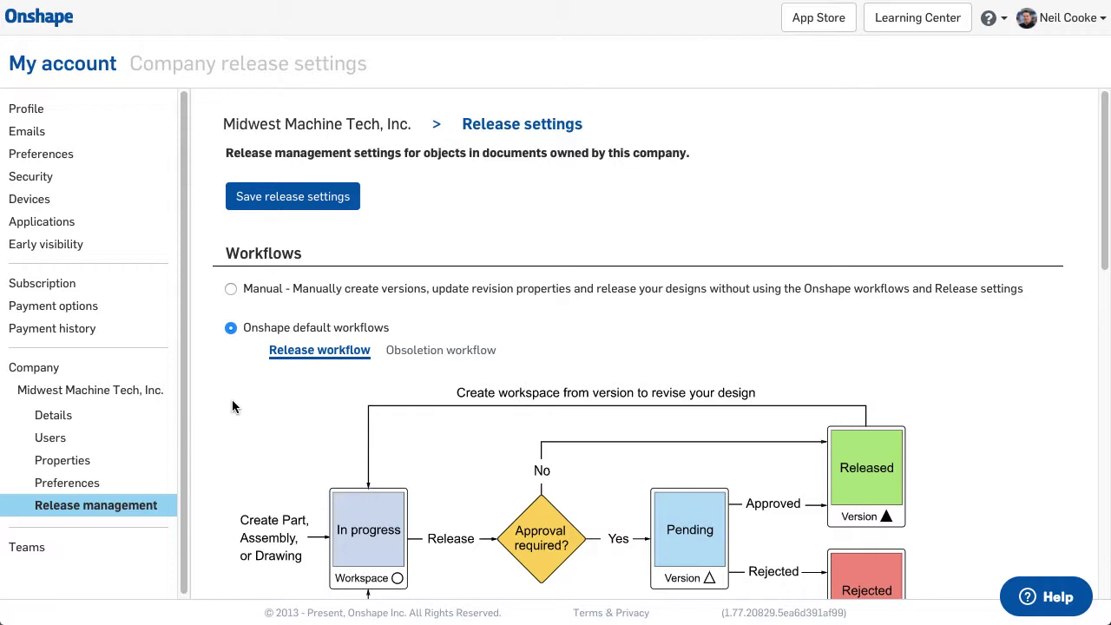
click(444, 354)
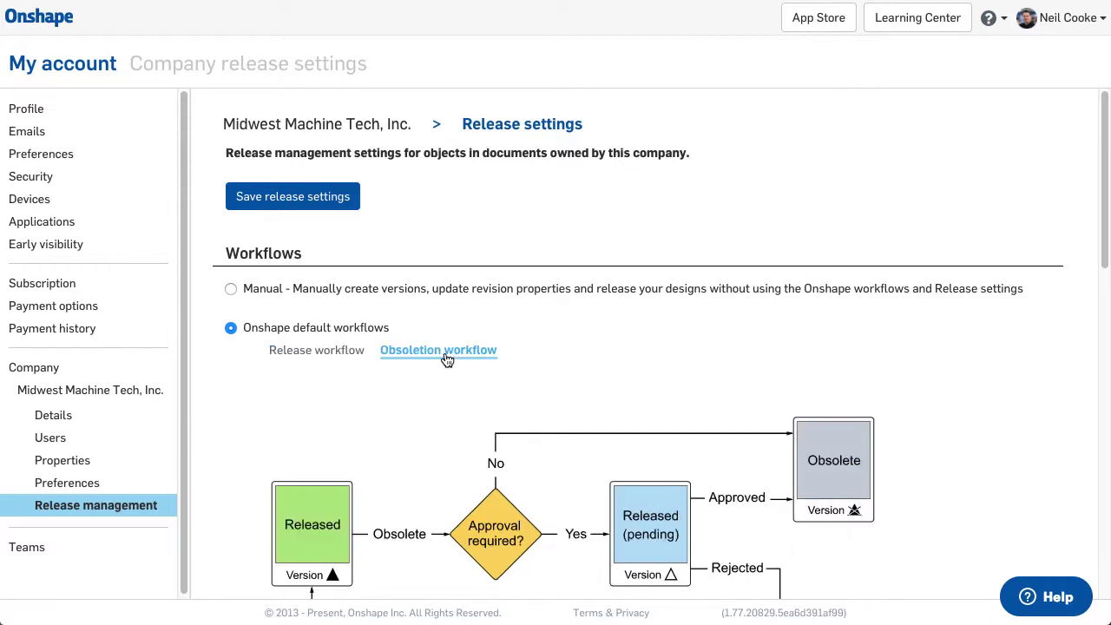
click(360, 354)
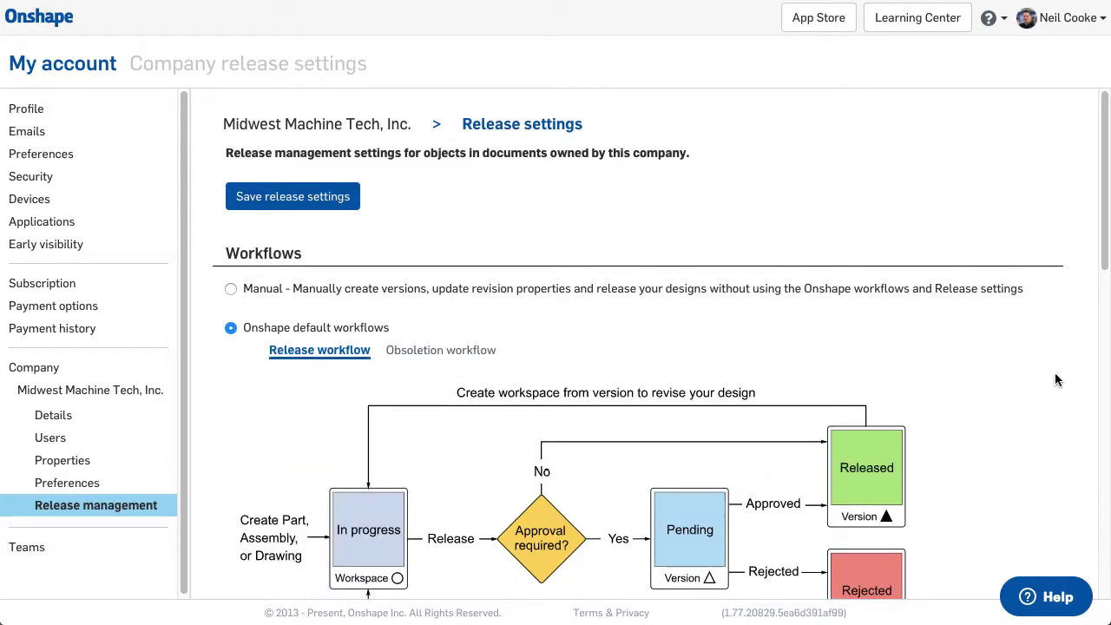
Step: Keep the Alphabetical revision scheme and save the company release settings
scroll(1029, 379, down, 1)
scroll(1022, 371, down, 4)
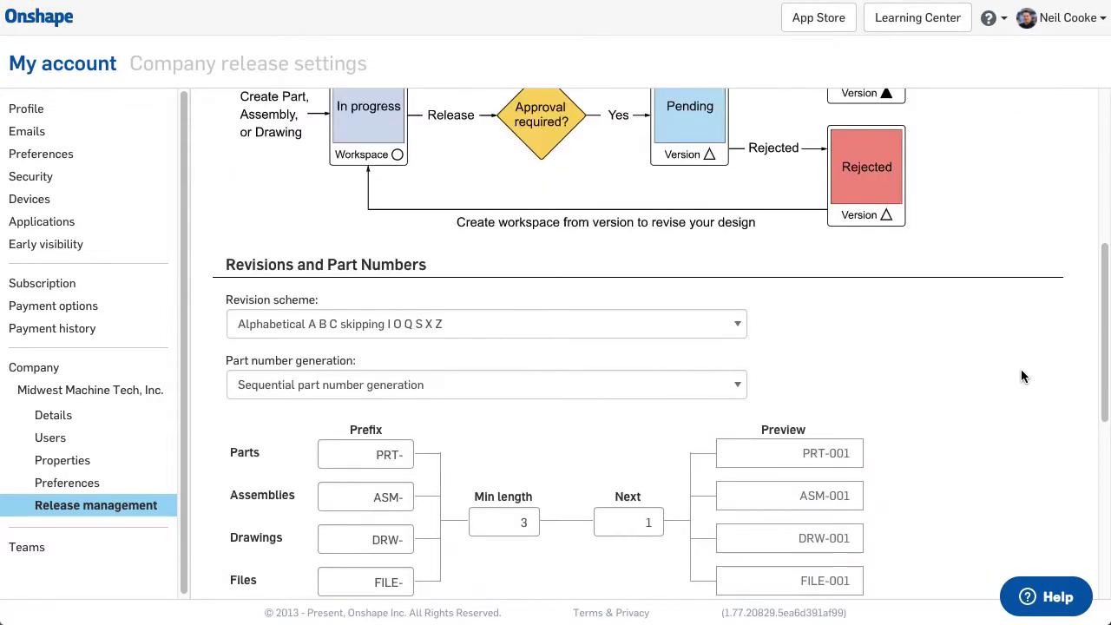
click(720, 314)
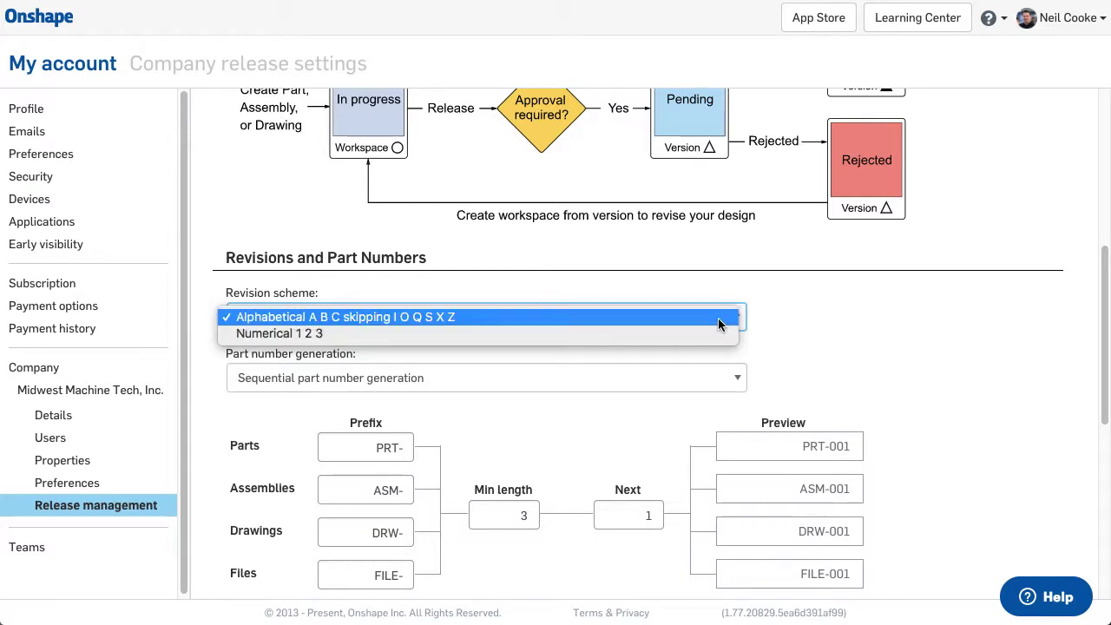
click(718, 318)
scroll(958, 323, down, 1)
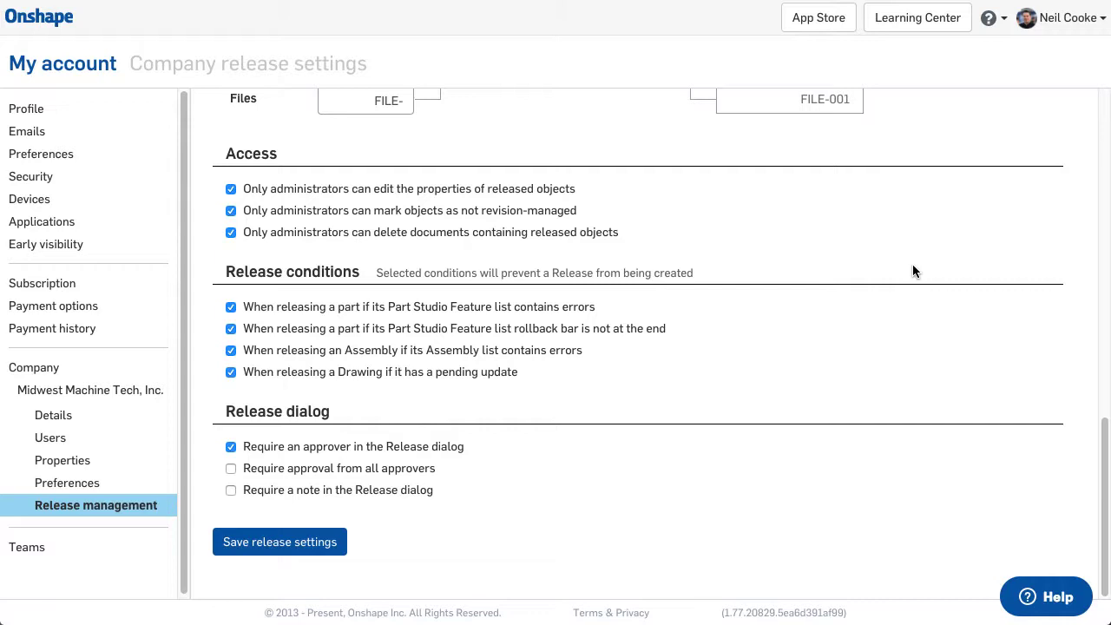
click(262, 545)
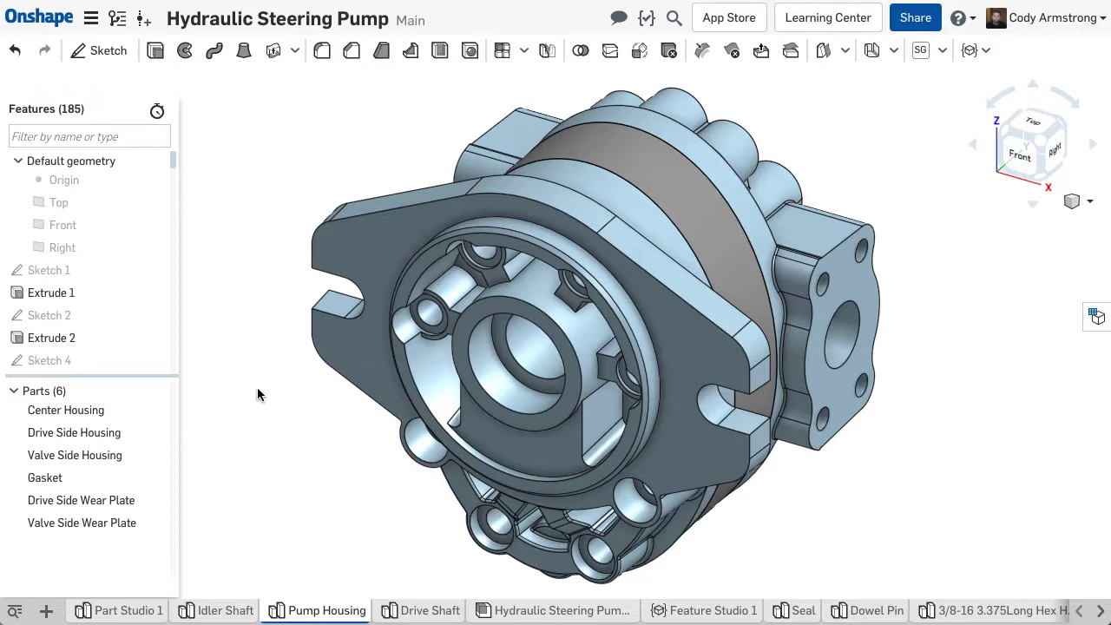
Step: Preview releases of Center Housing and Drive Shaft, setting the Drive Shaft's Spline Size to 10 Spline
right_click(101, 414)
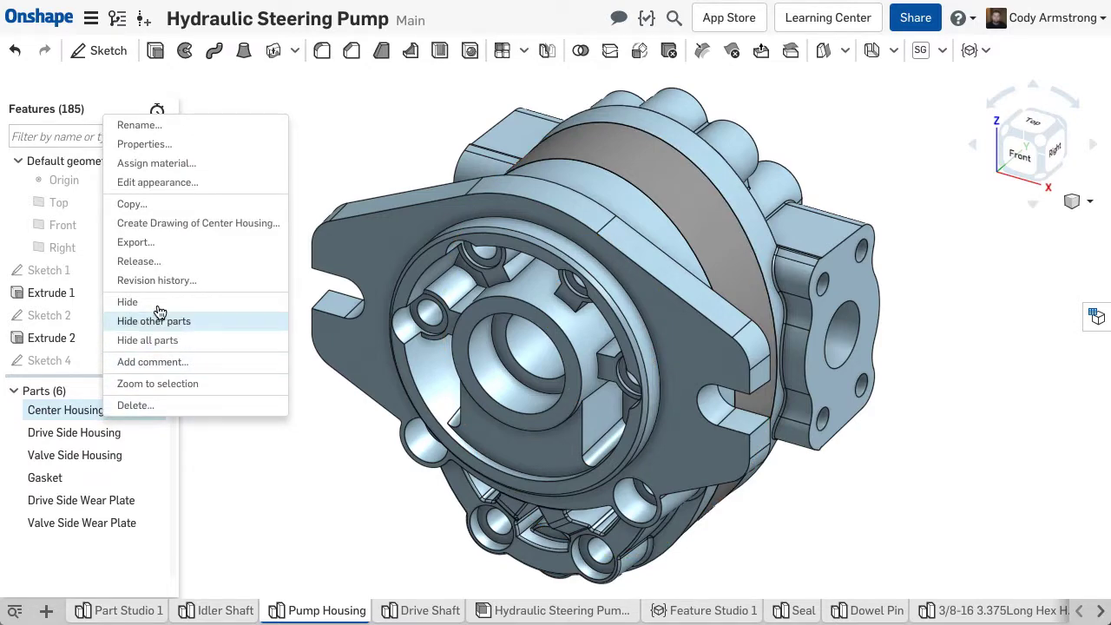
click(161, 261)
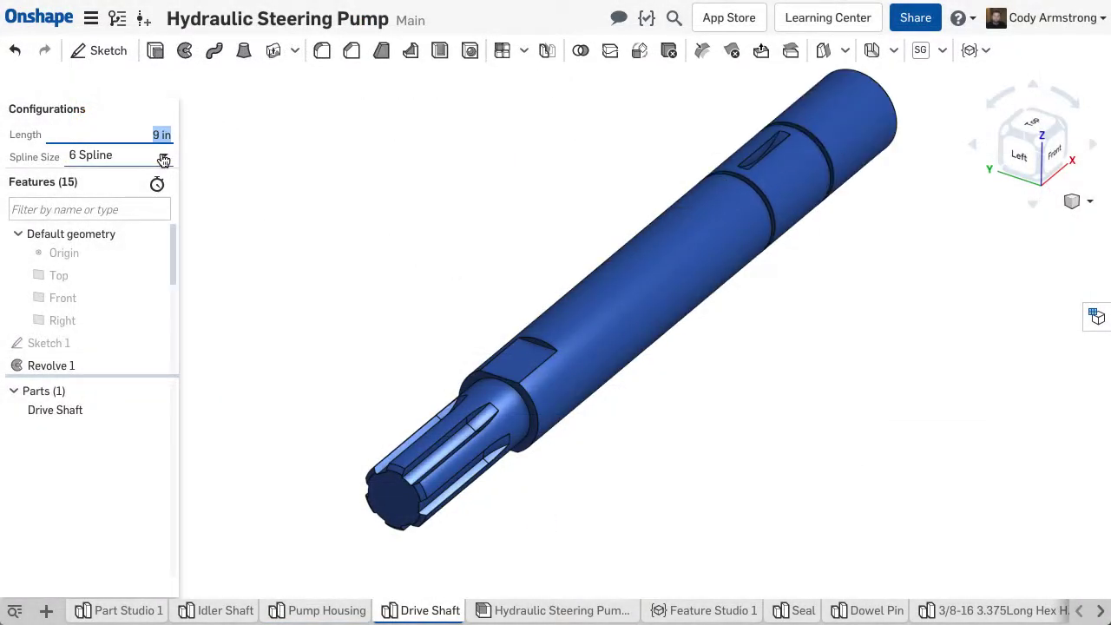
click(164, 161)
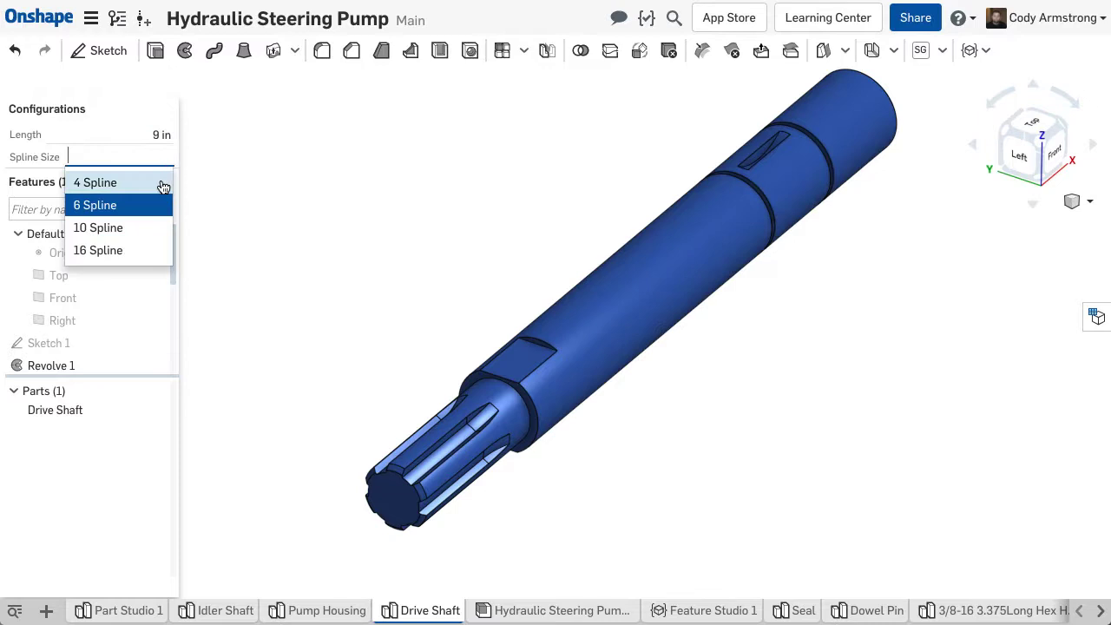
click(148, 226)
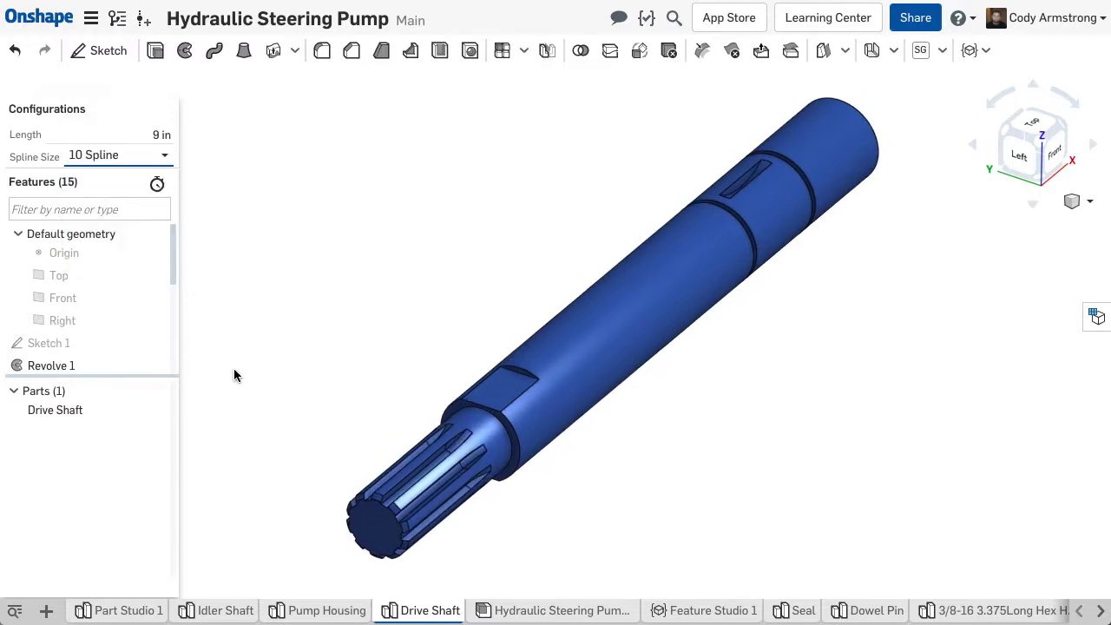
right_click(99, 407)
click(137, 296)
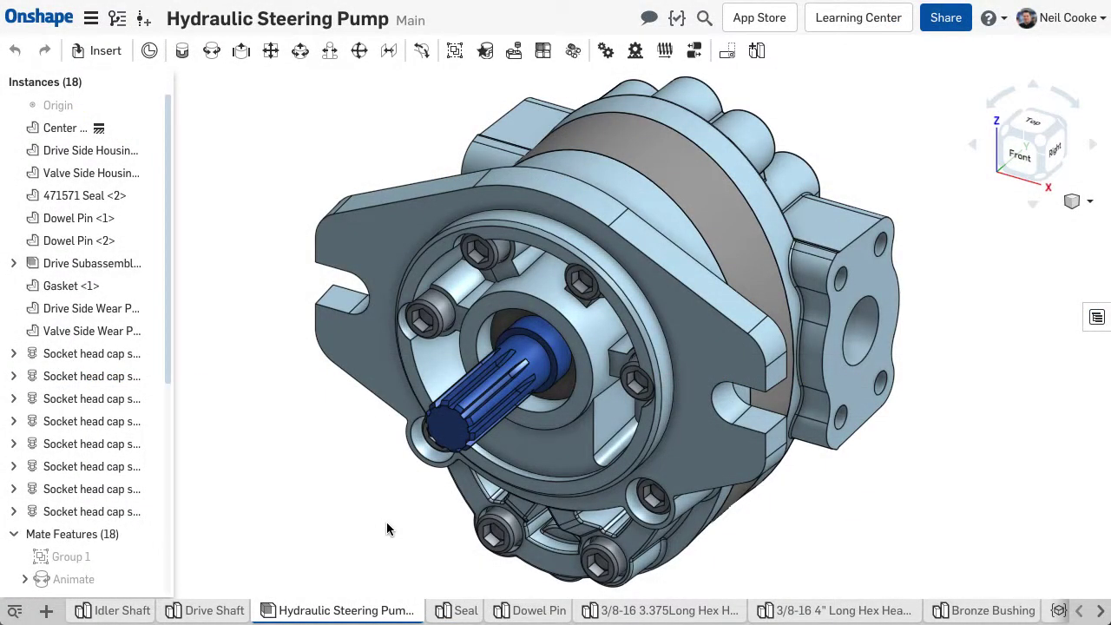
Step: Start the pump assembly release, numbering Center Housing PN-09151 and auto-generating PRT-015 for Drive Side Housing
right_click(352, 611)
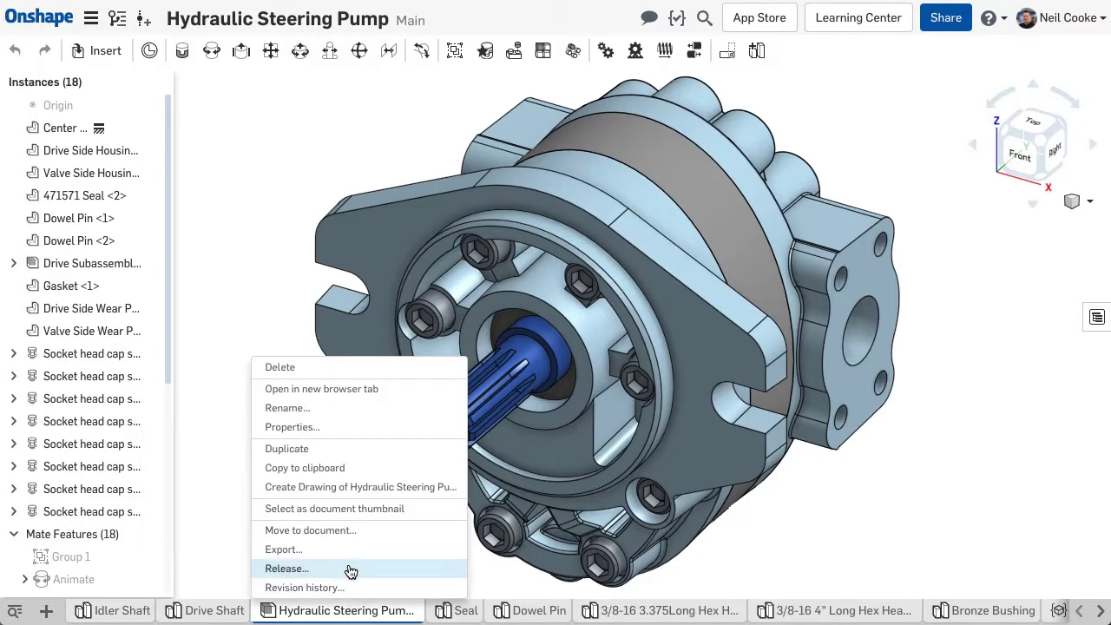
click(350, 569)
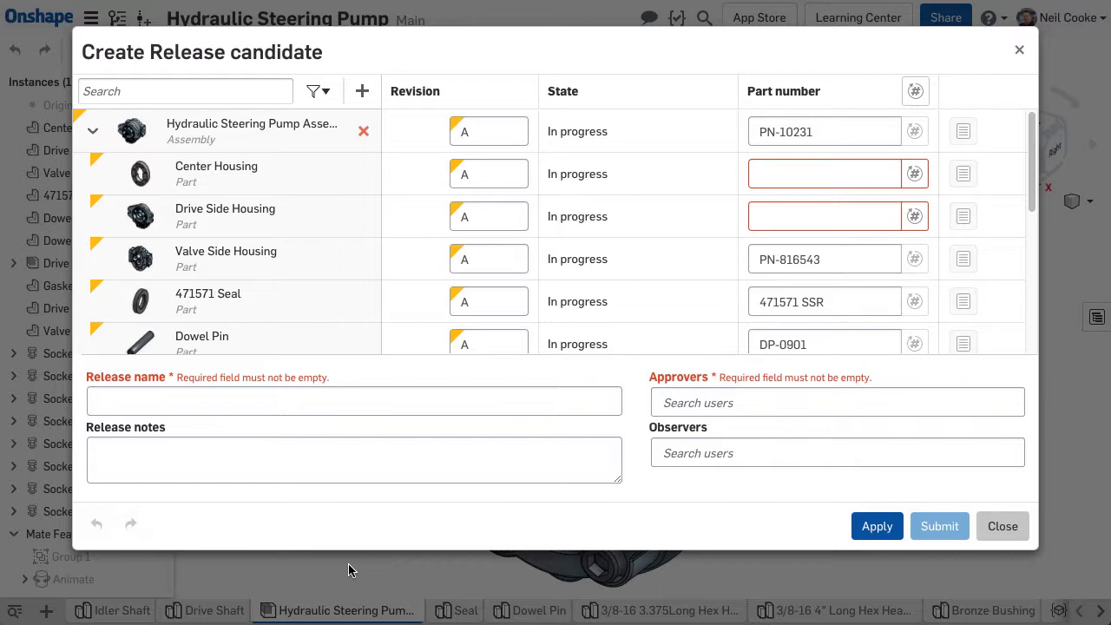
click(786, 176)
text(P)
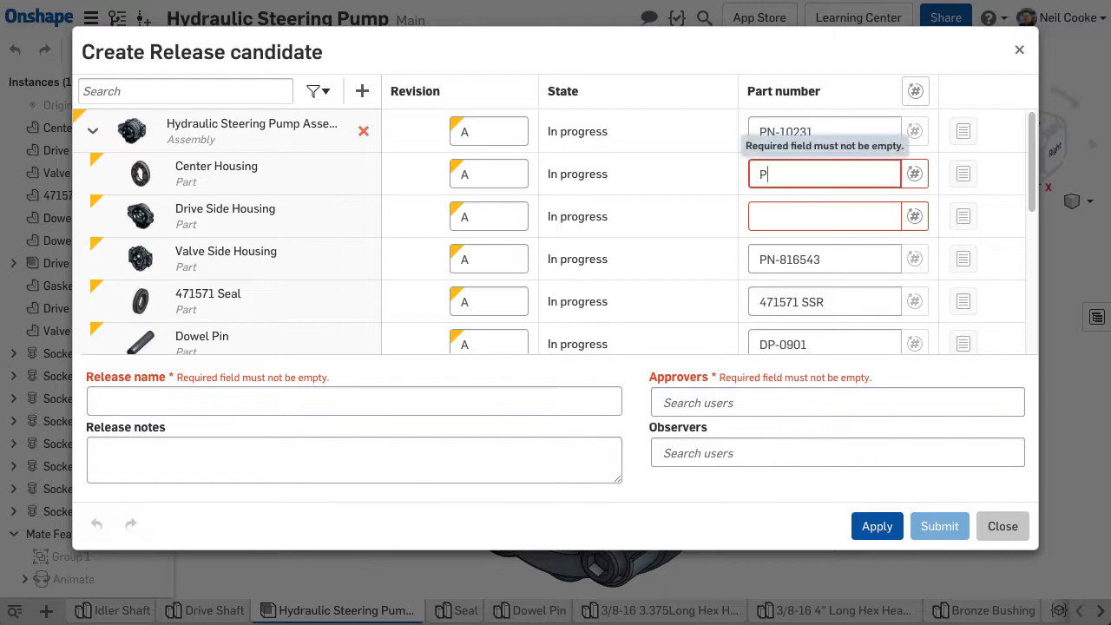
text(N-09152)
click(916, 264)
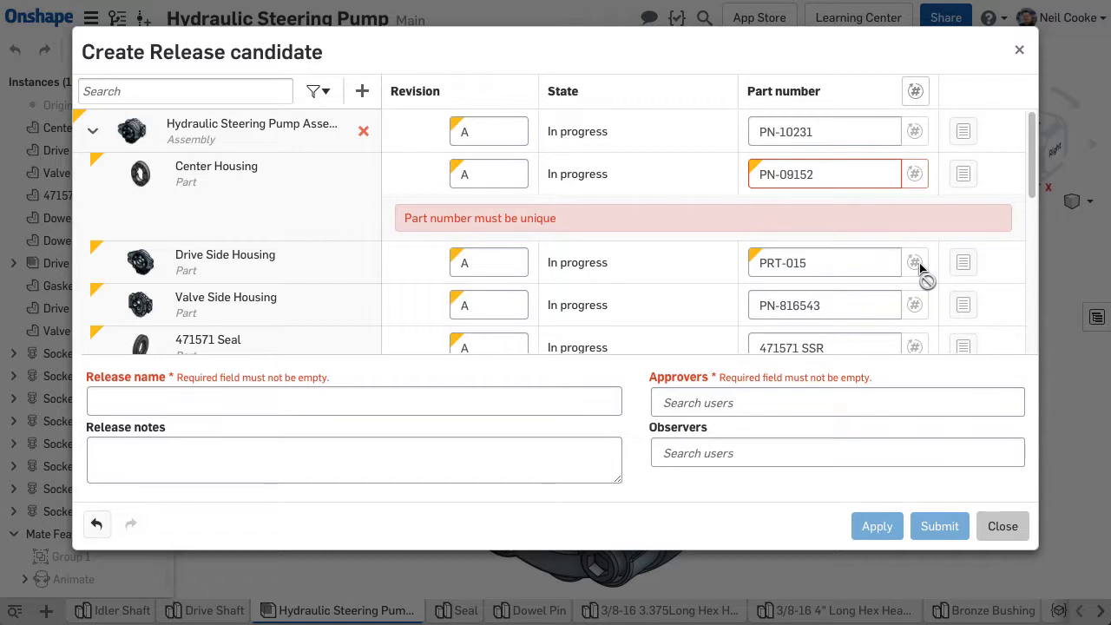
click(833, 174)
key(BackSpace)
text(1)
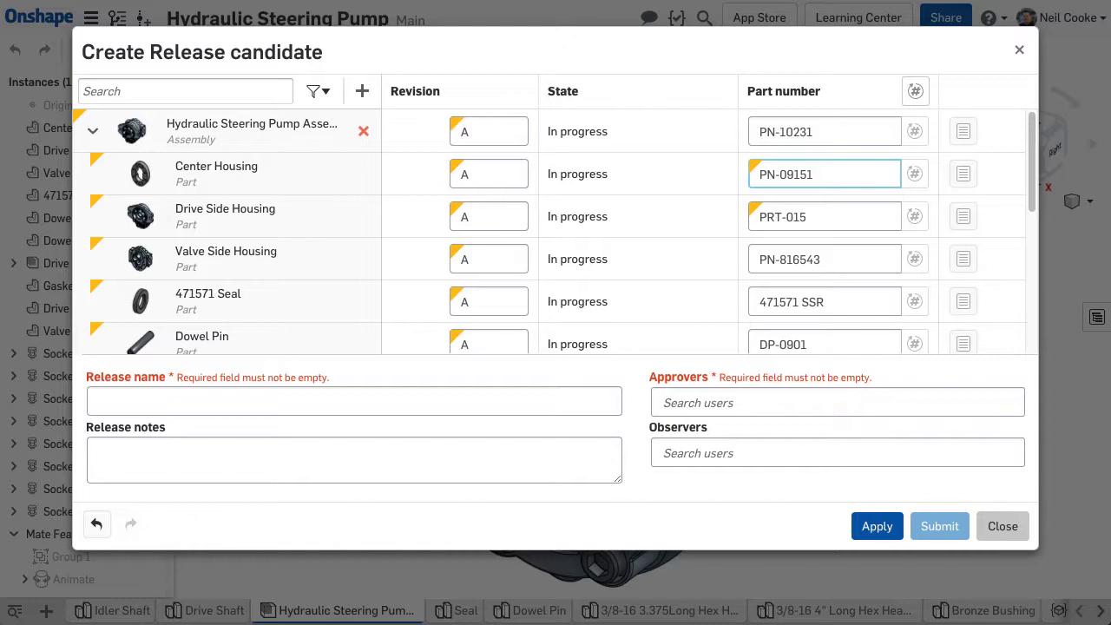
Step: Name the release 'Initial Release' and add a colleague's e-mail as approver
click(365, 400)
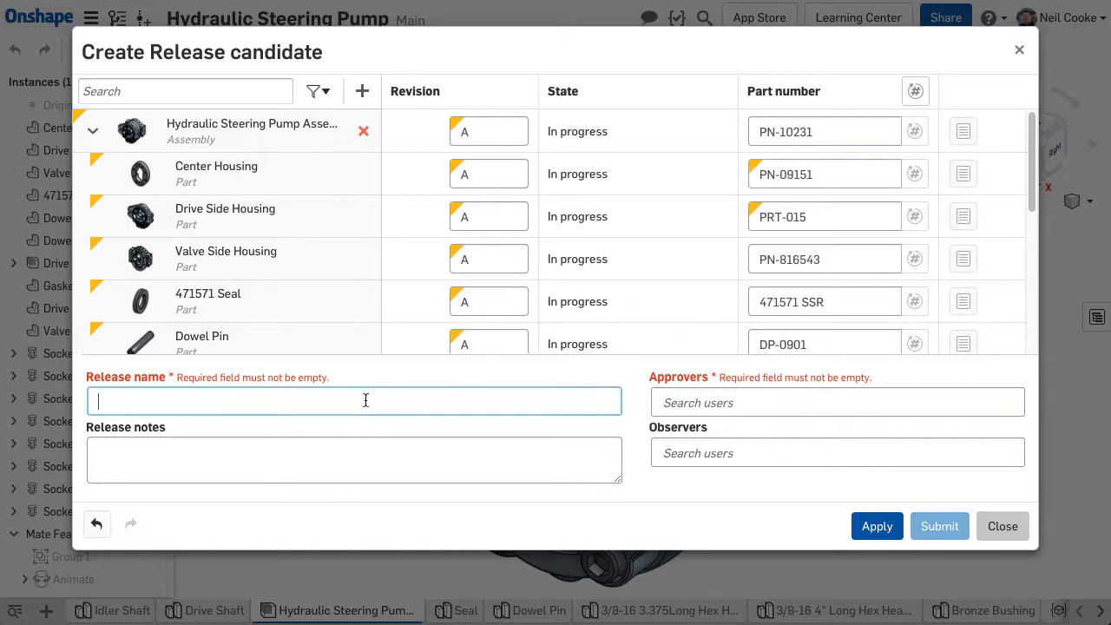
text(Initial Release)
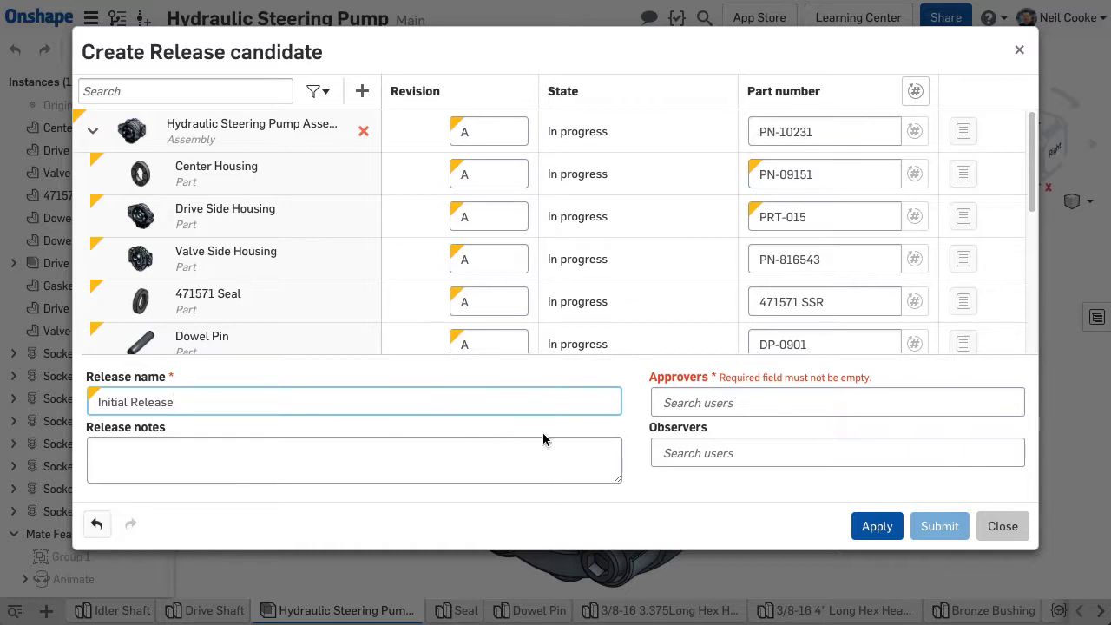
click(670, 408)
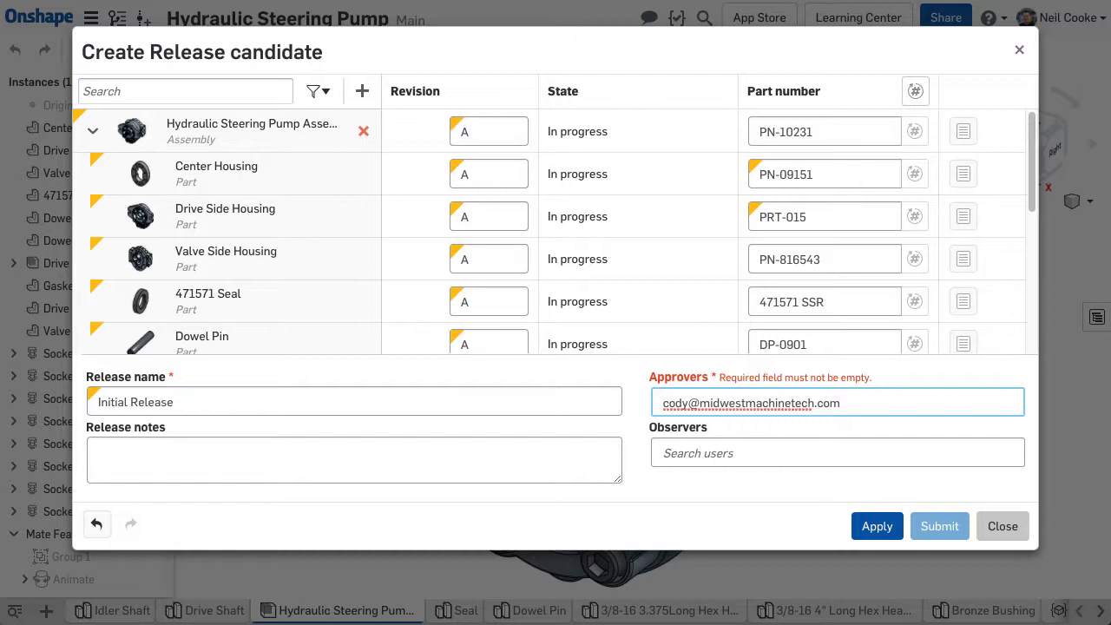
key(Return)
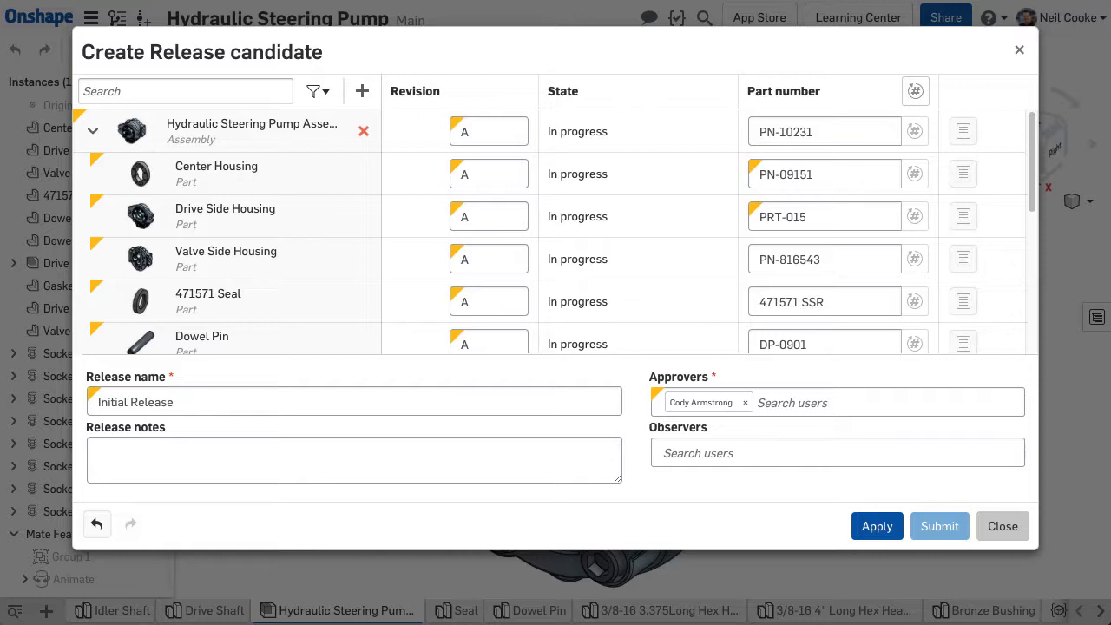
Step: Add an observer, enter notes 'This is revision A of the design. Please review. Thanks.' and submit
click(677, 449)
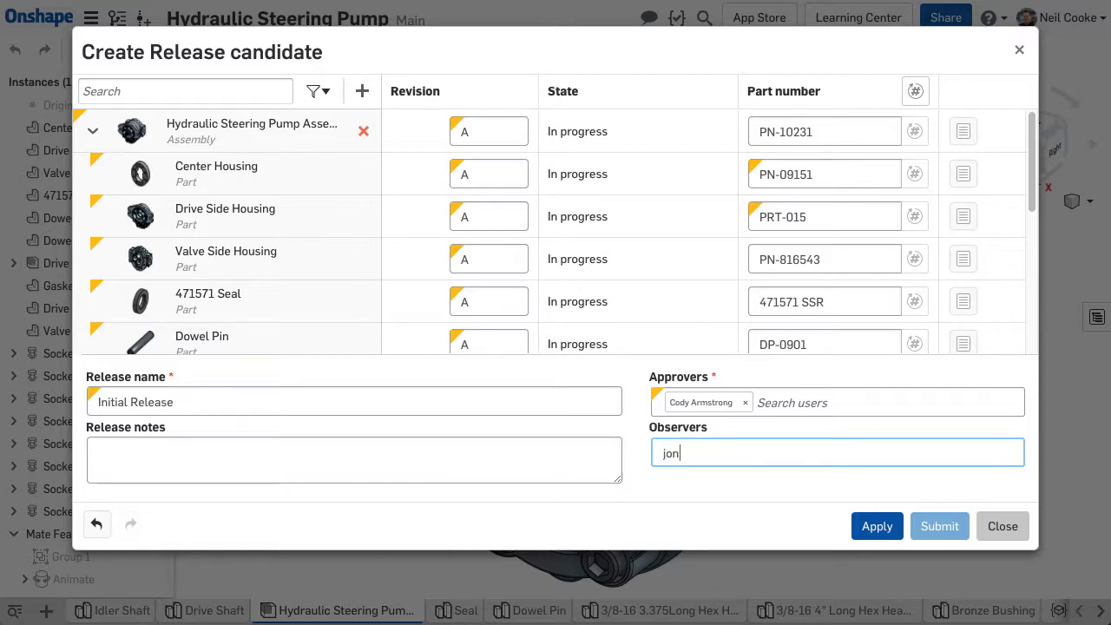
key(Return)
click(520, 452)
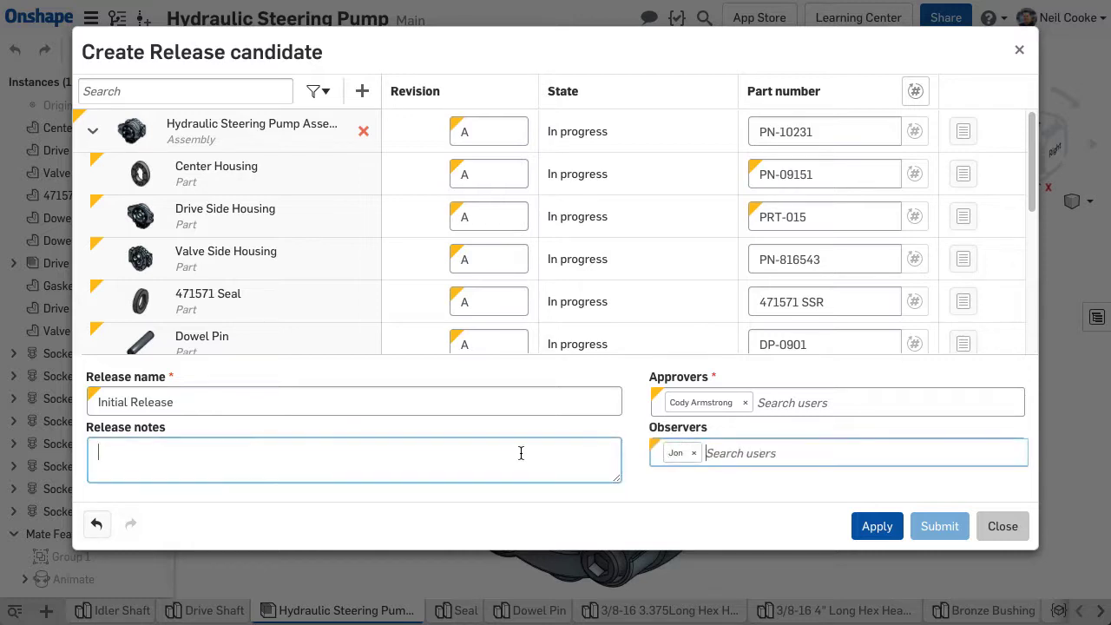
text(This is revision A of the design. Please review. Thanks.)
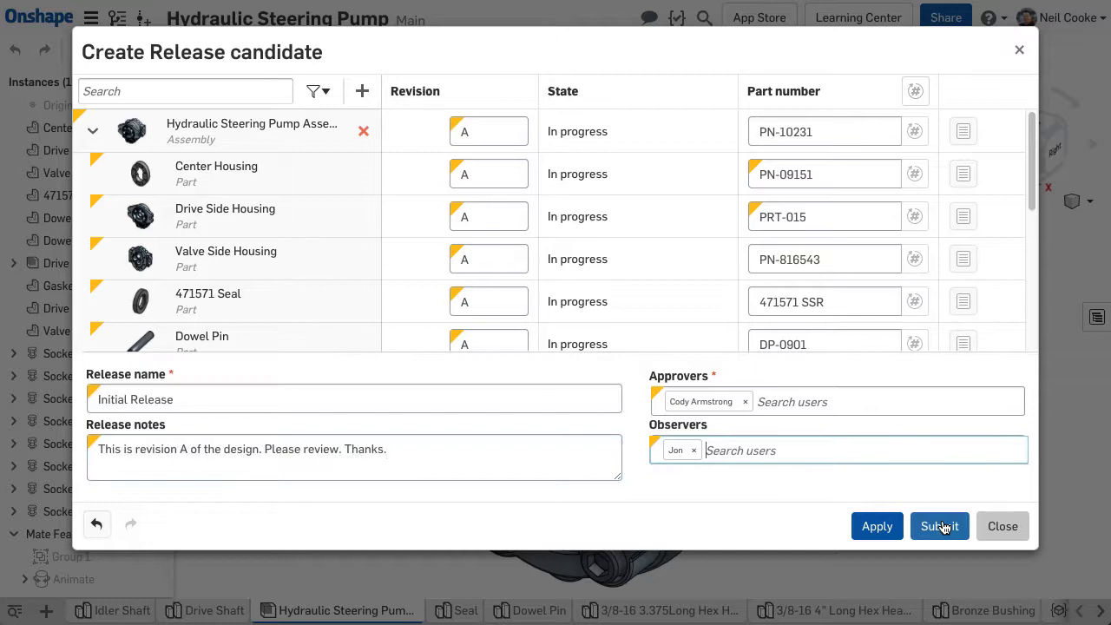
click(940, 526)
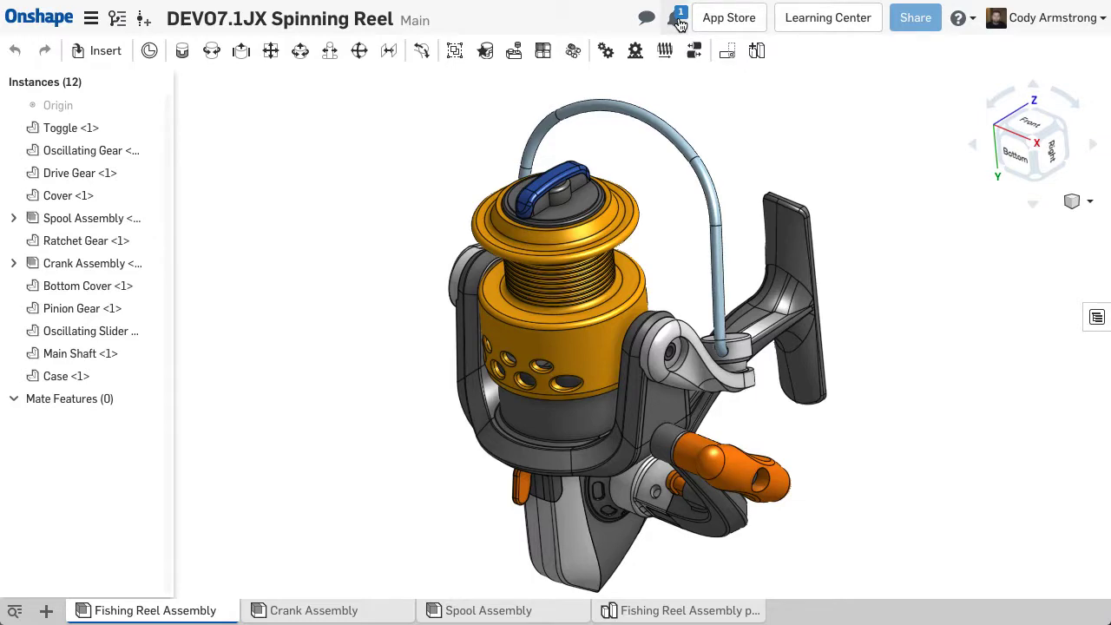
Step: Approve the pending Initial Release from the notifications so its items are released at revision A
click(680, 23)
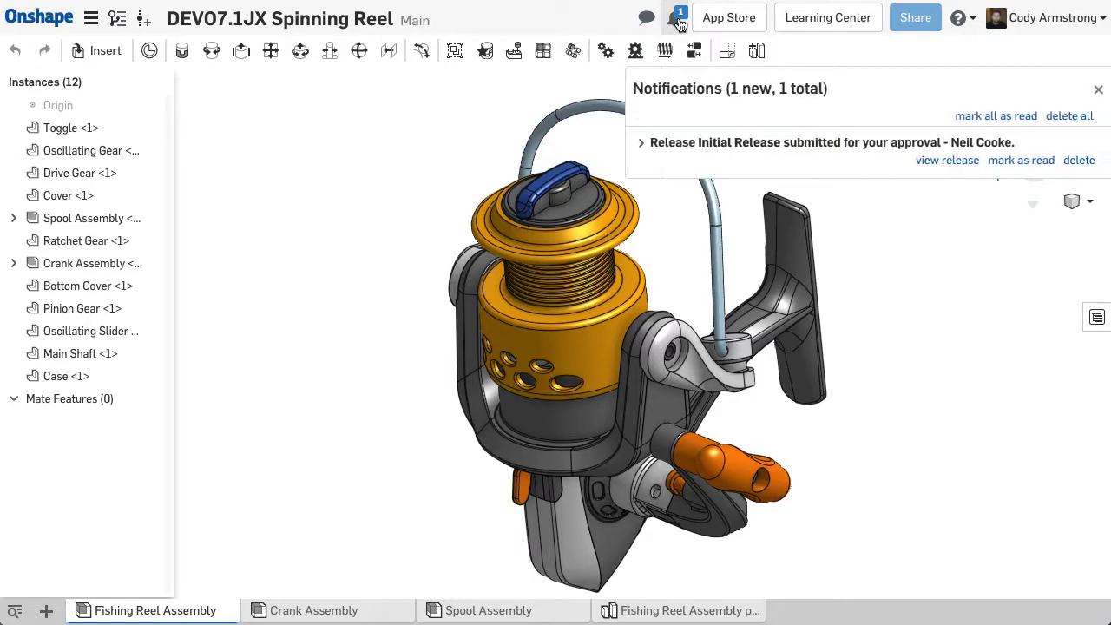
click(947, 161)
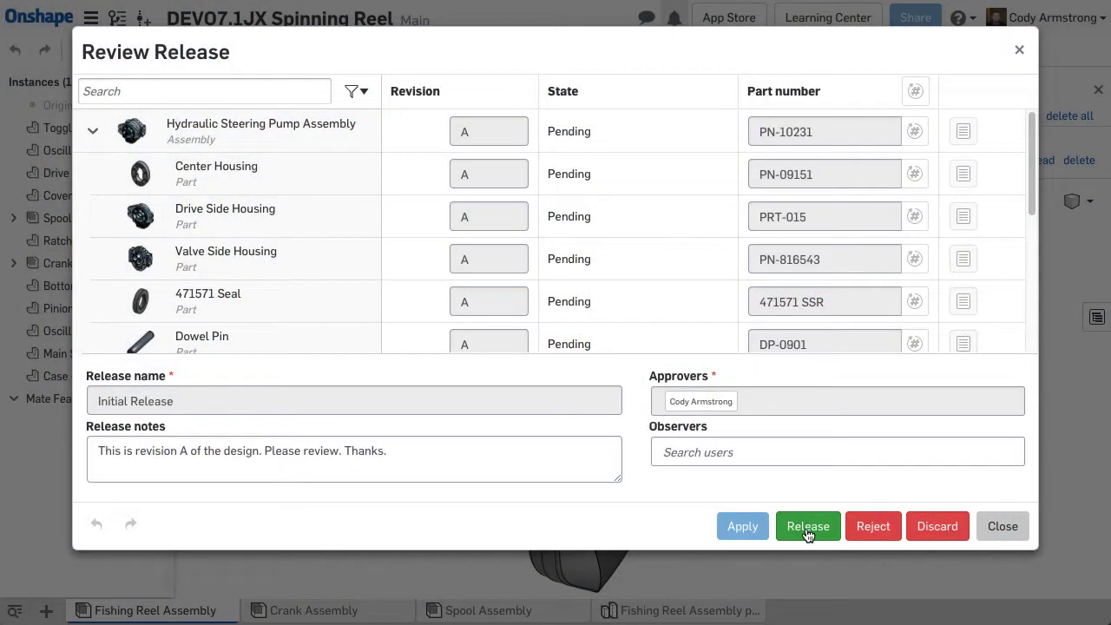
click(807, 527)
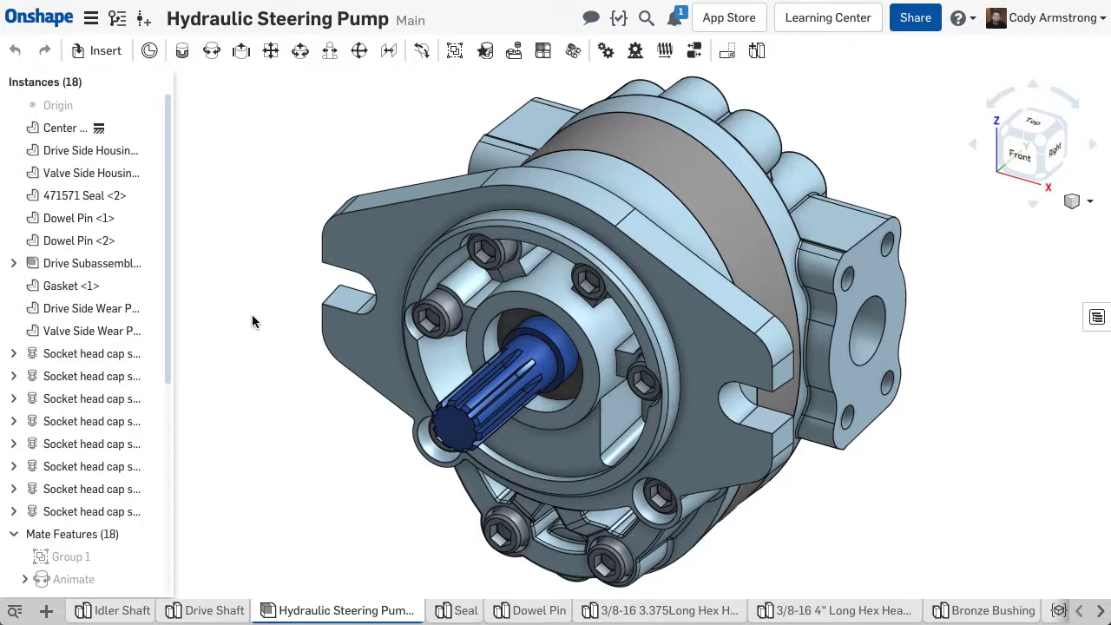
Step: Insert the released Drive Shaft PN-90167 revision A as a front view on the drawing sheet
click(122, 24)
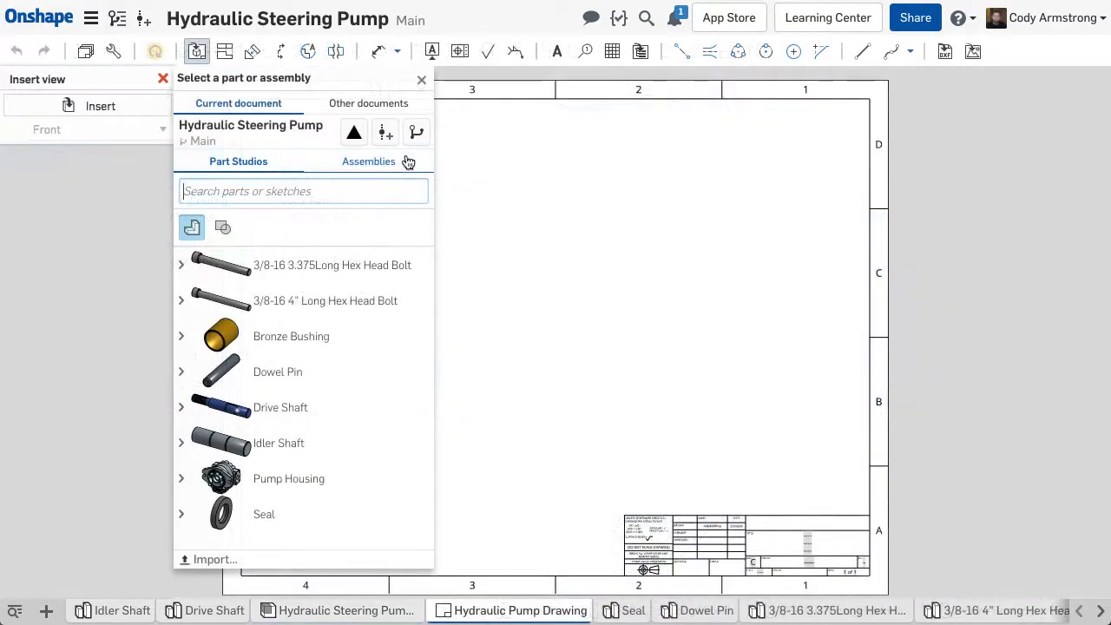
click(417, 133)
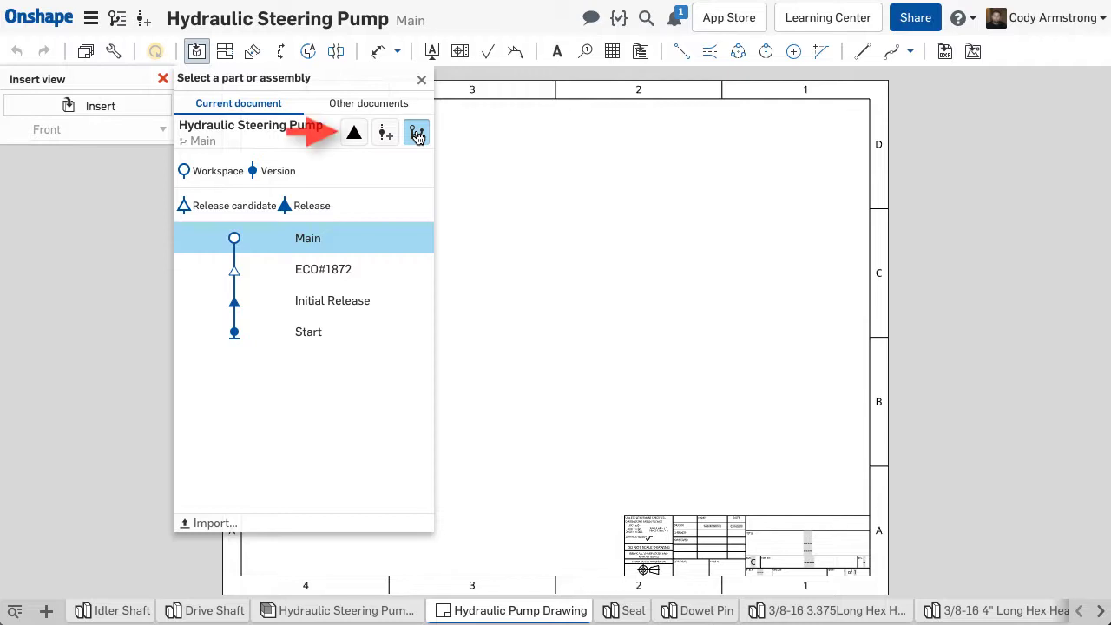
click(354, 133)
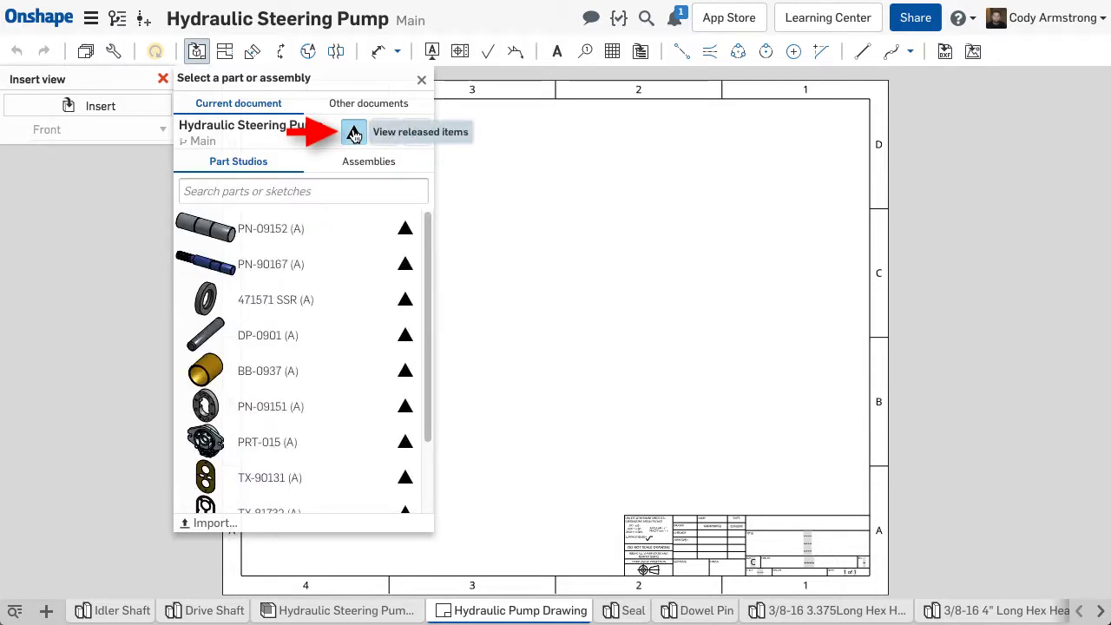
click(295, 266)
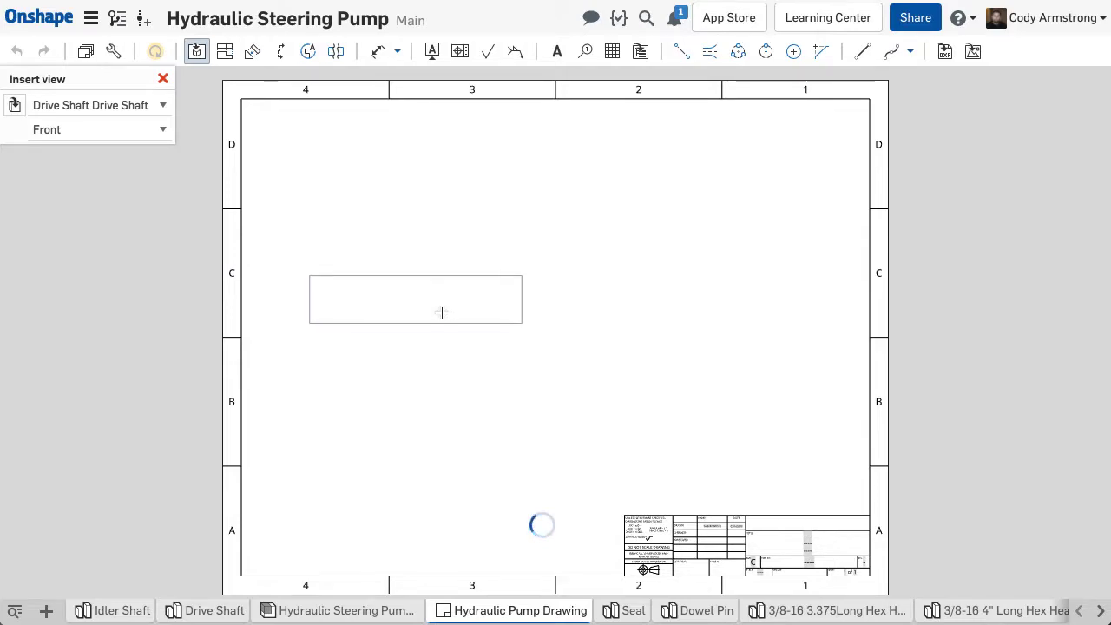
click(442, 312)
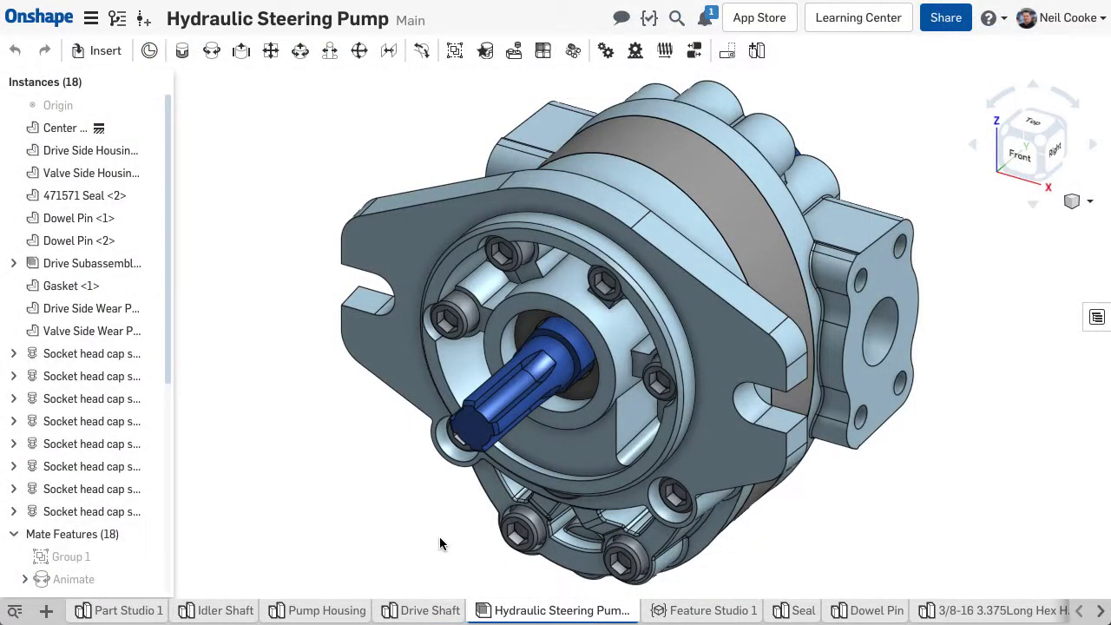
Step: Submit an obsoletion of revision B of assembly PN-10234 from its revision history
right_click(524, 614)
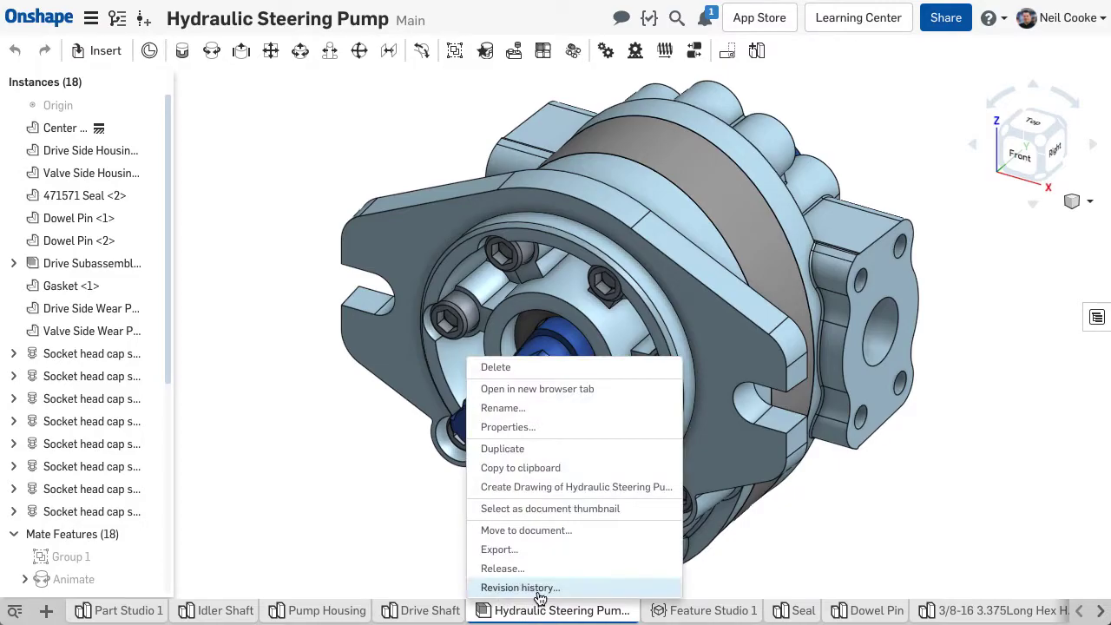
click(538, 588)
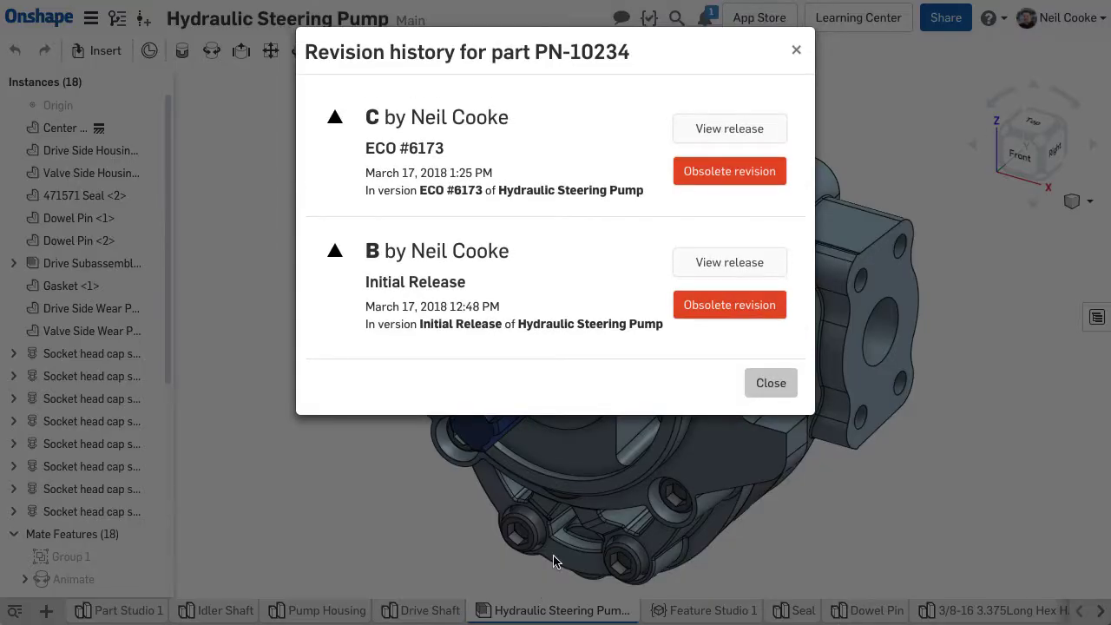
click(712, 305)
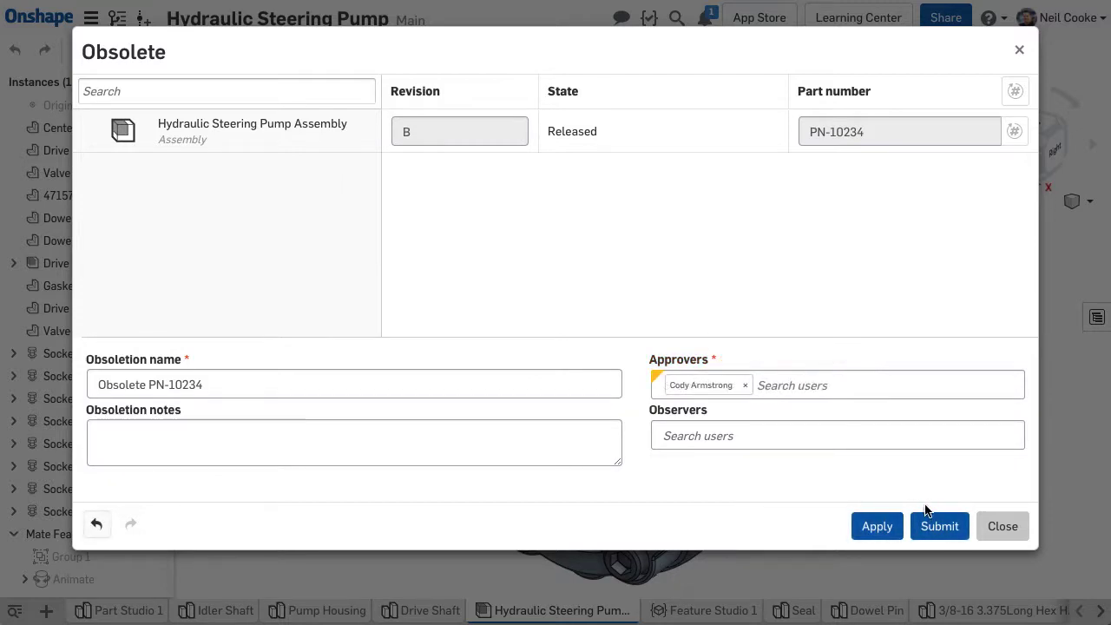
click(937, 527)
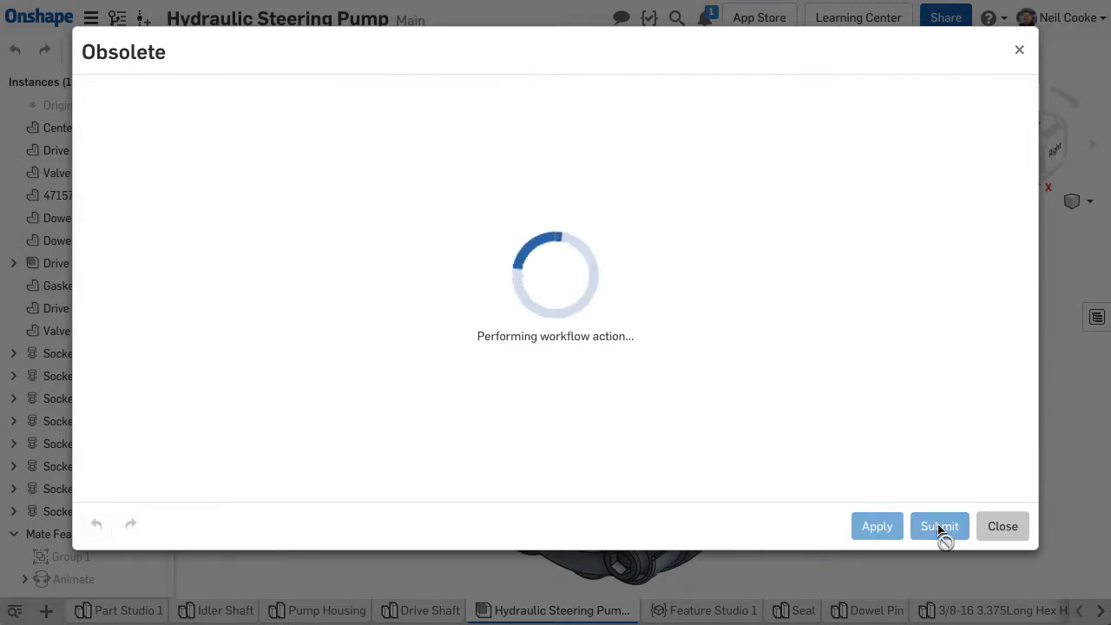